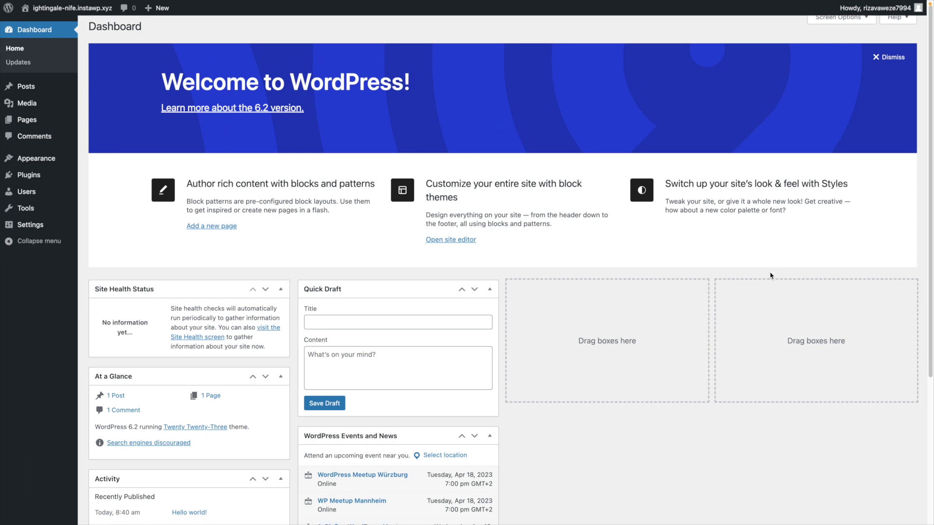
Find the GPT AI Power: Complete AI Pack plugin, install and activate it, and open its AI Engine settings
{"action": "mouse_move", "coordinate": [35, 179]}
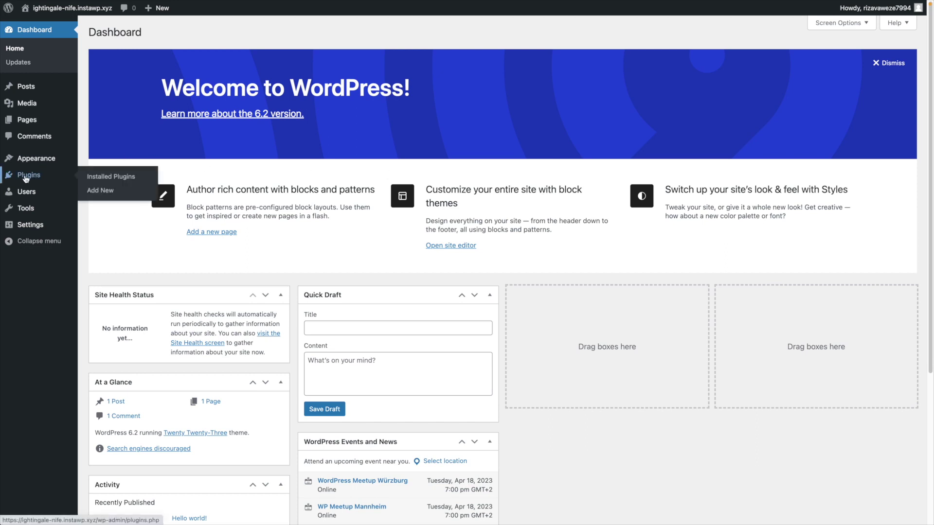
{"action": "left_click", "coordinate": [26, 178]}
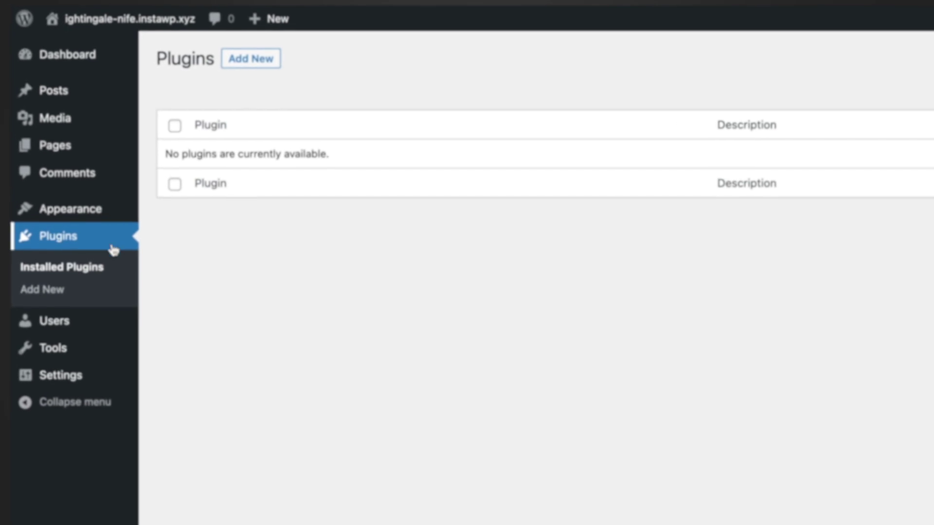
{"action": "left_click", "coordinate": [236, 61]}
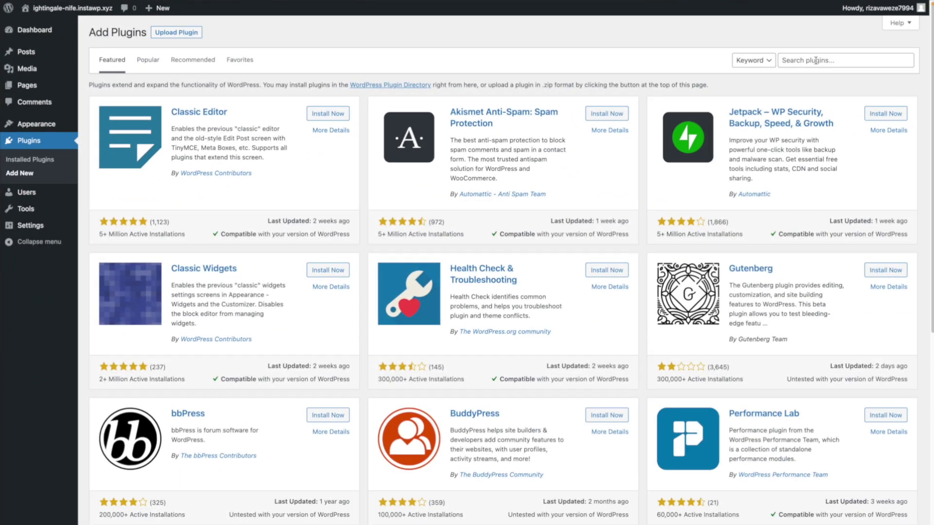
{"action": "type", "text": "ai power"}
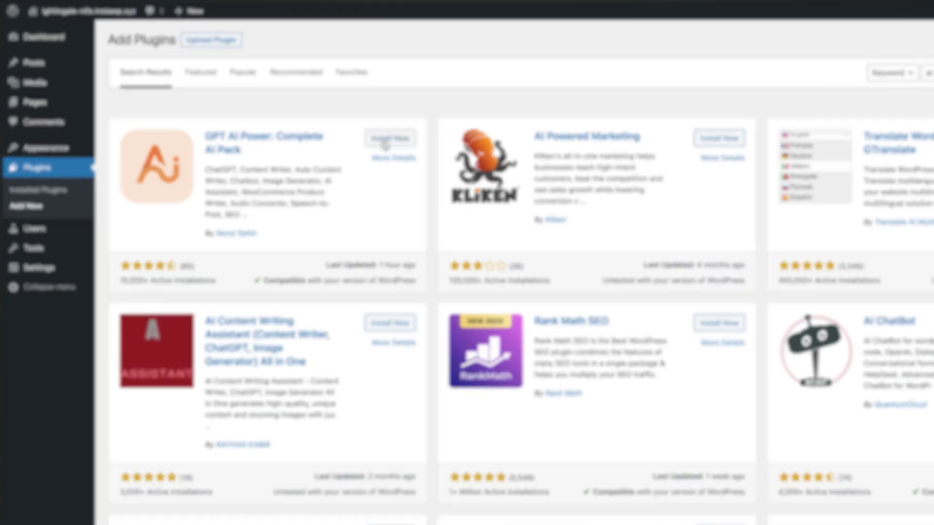
{"action": "left_click", "coordinate": [298, 120]}
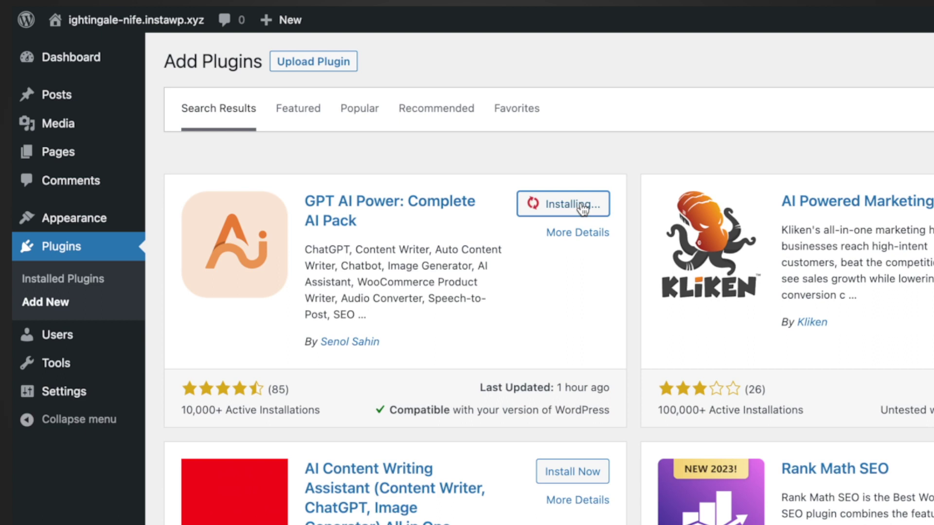
{"action": "left_click", "coordinate": [575, 210]}
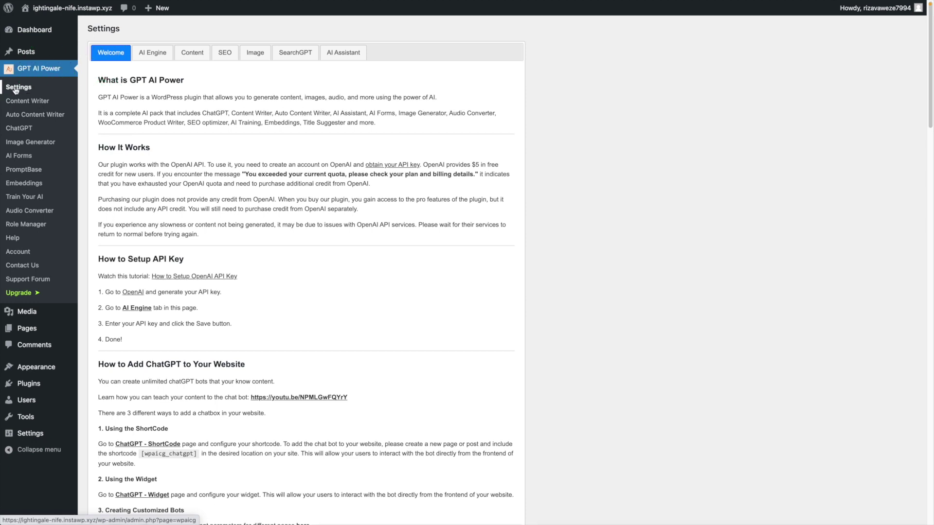
{"action": "left_click", "coordinate": [153, 52]}
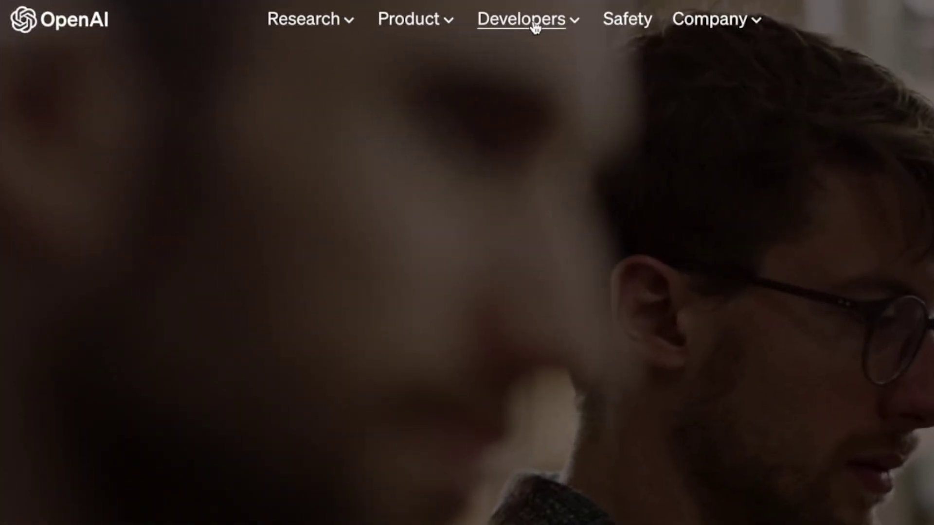
On the OpenAI site, create a new secret API key for the account and copy it
{"action": "left_click", "coordinate": [535, 25]}
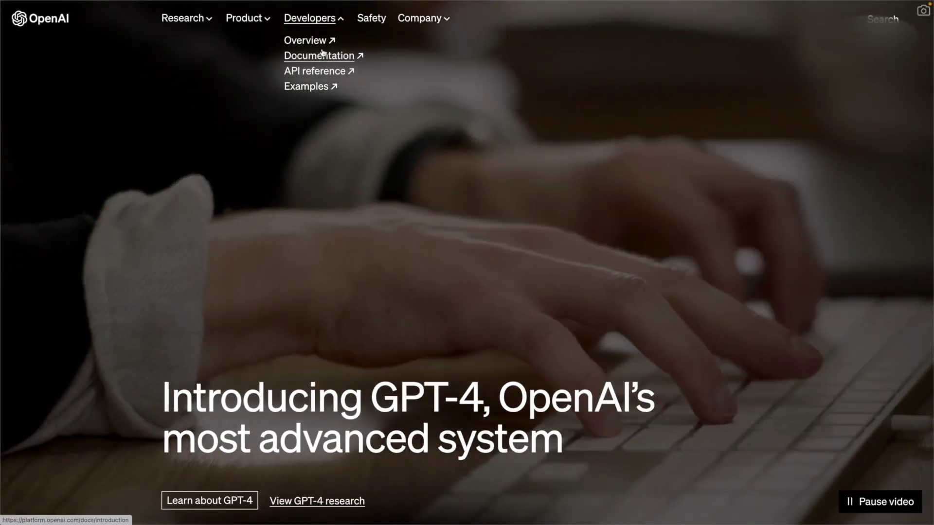
{"action": "left_click", "coordinate": [322, 53]}
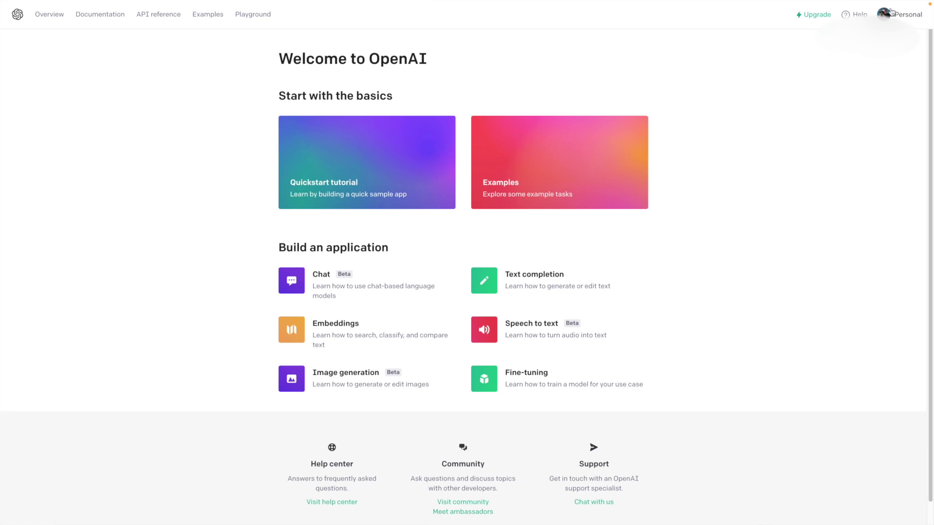
{"action": "left_click", "coordinate": [895, 16]}
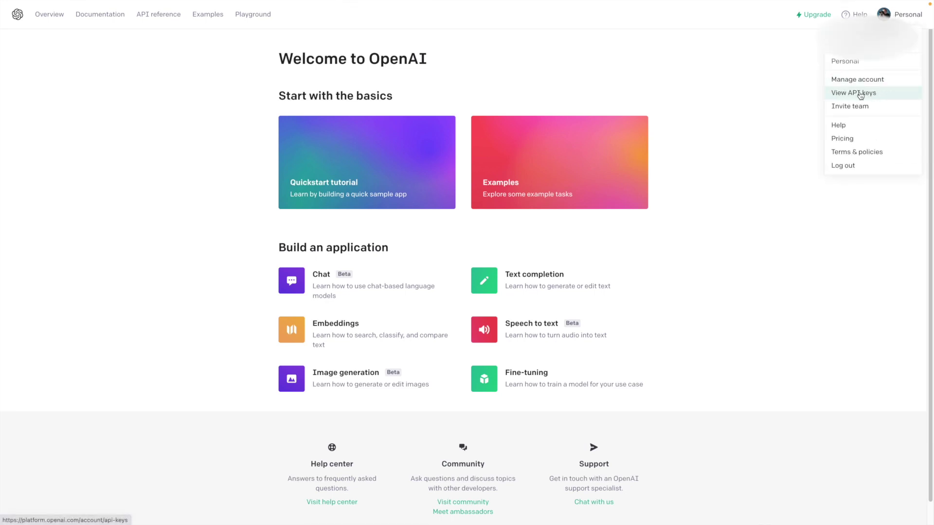
{"action": "left_click", "coordinate": [860, 94]}
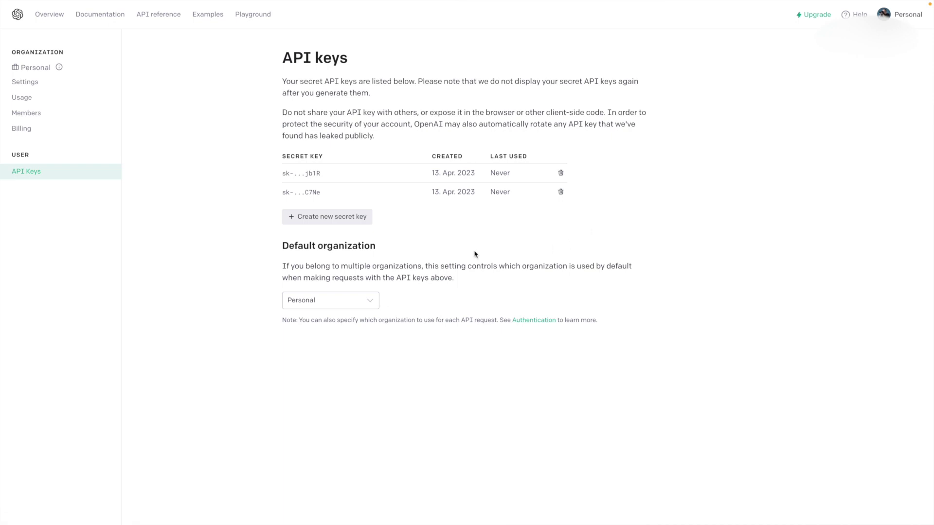
{"action": "left_click", "coordinate": [323, 219]}
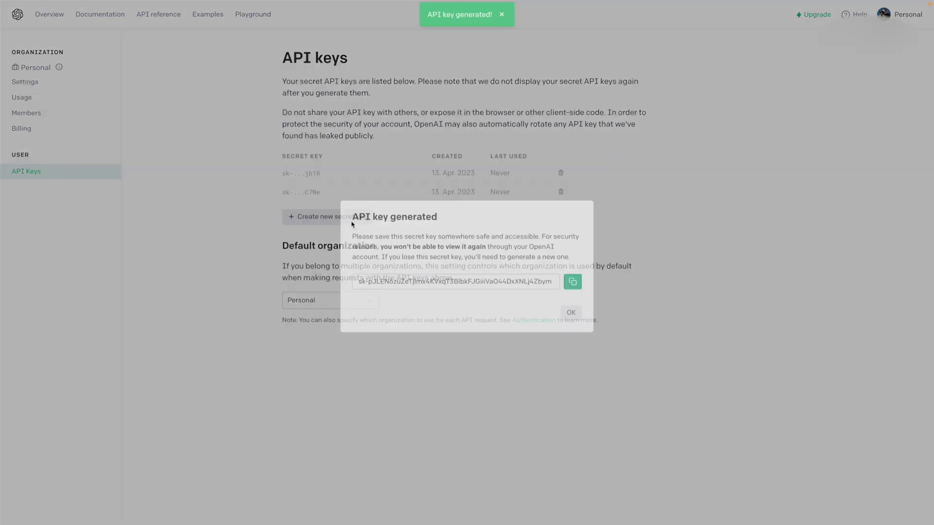
{"action": "left_click", "coordinate": [571, 280]}
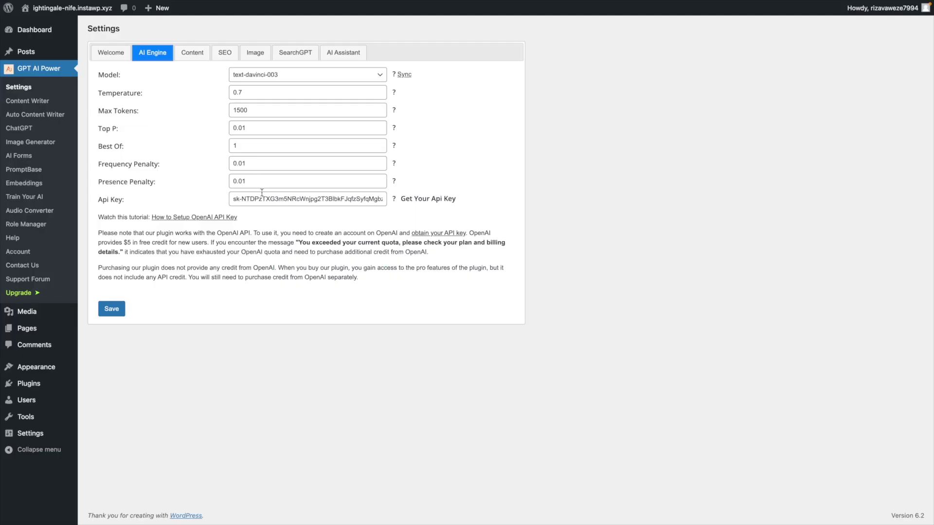
Replace the API key in the plugin's AI Engine settings with the copied OpenAI key and save the settings
{"action": "triple_click", "coordinate": [262, 195]}
{"action": "key", "text": "BackSpace"}
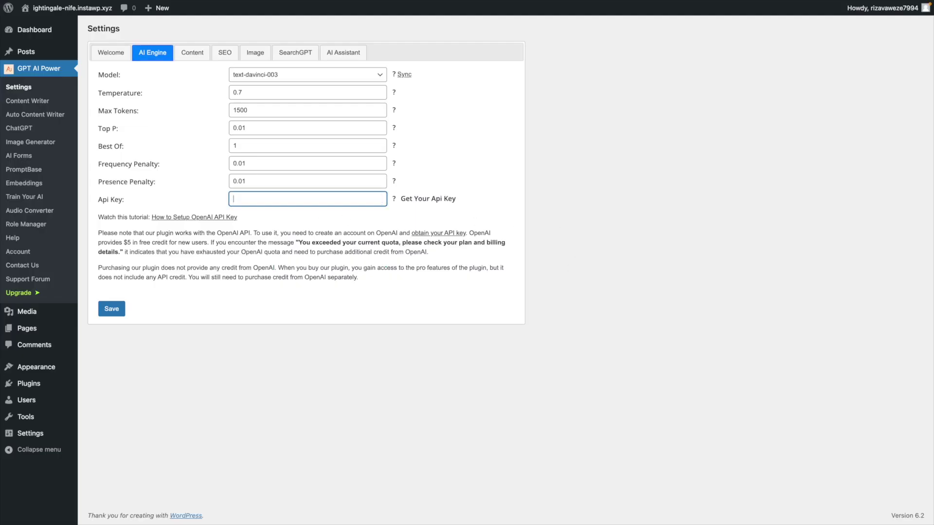
{"action": "right_click", "coordinate": [262, 194]}
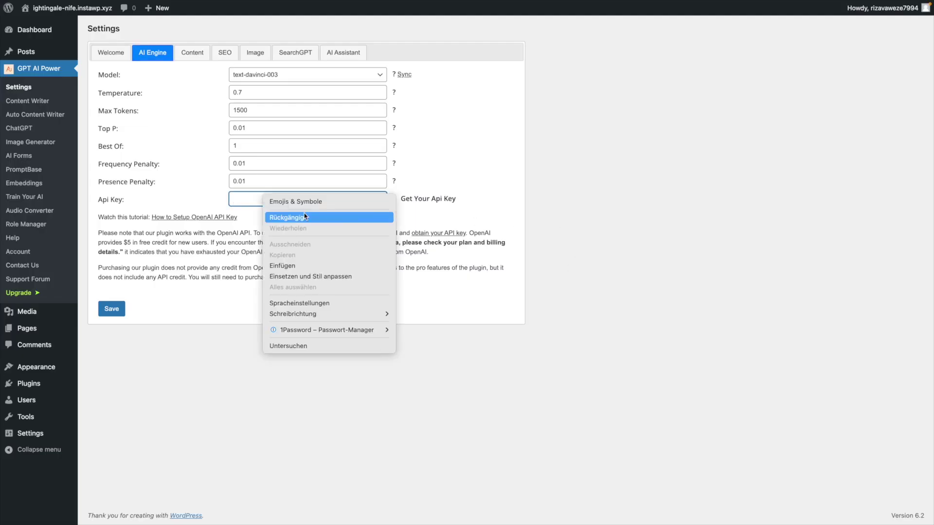
{"action": "left_click", "coordinate": [291, 265]}
{"action": "left_click", "coordinate": [112, 310]}
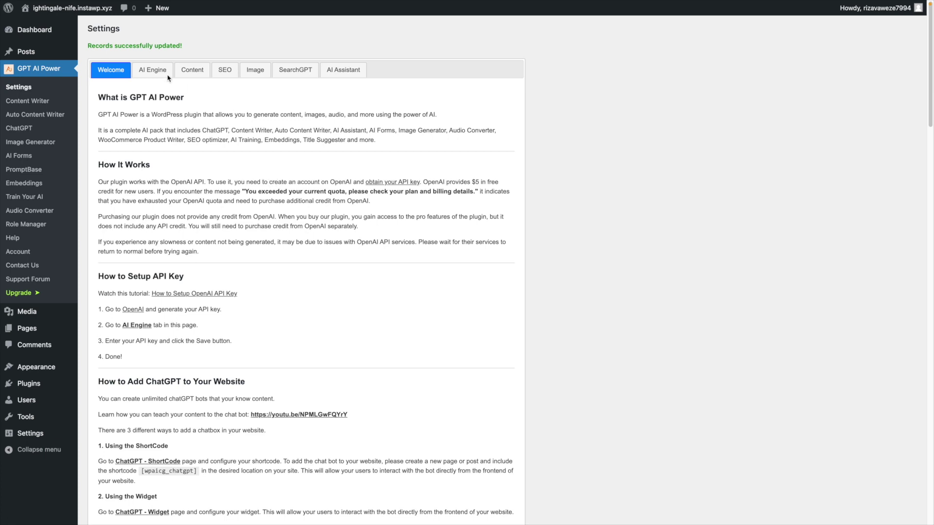
Start generating a new post in Express Mode with the title "Was ist E-Commerce?"
{"action": "left_click", "coordinate": [27, 50]}
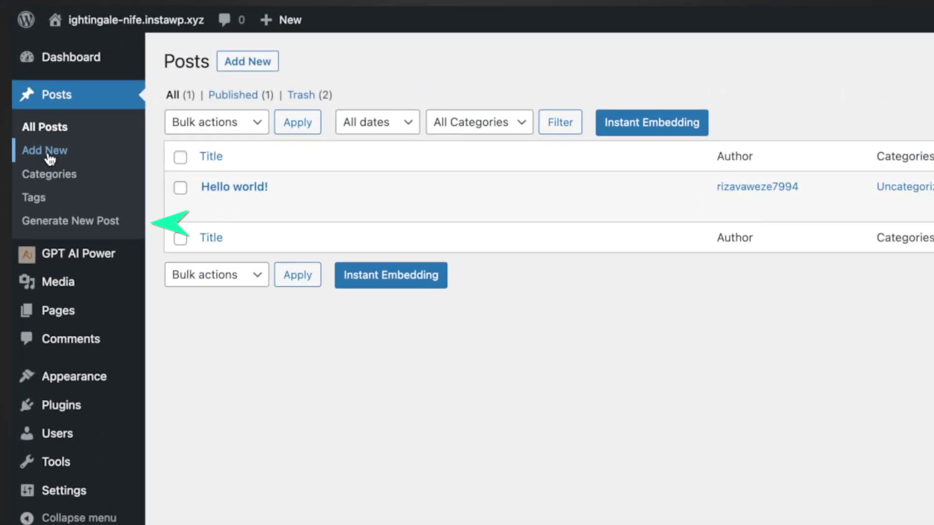
{"action": "left_click", "coordinate": [43, 223]}
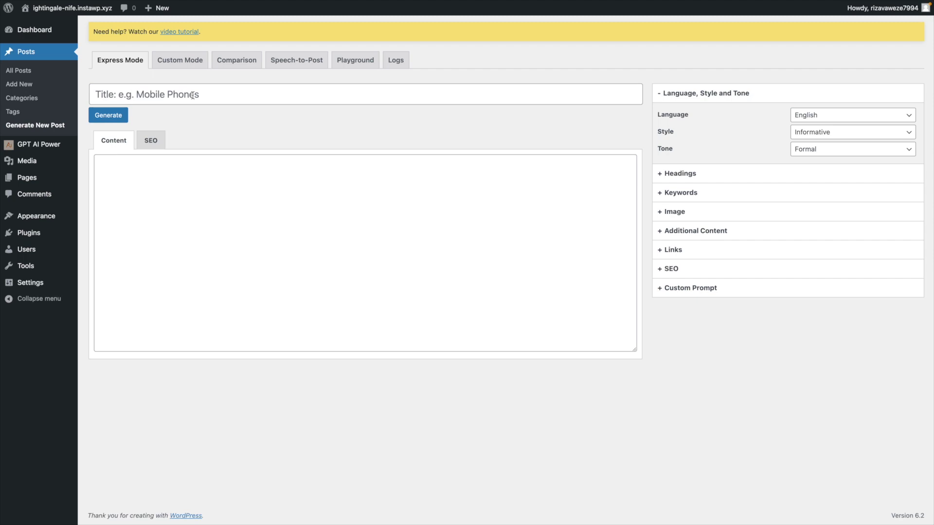
{"action": "left_click", "coordinate": [193, 95]}
{"action": "type", "text": "....."}
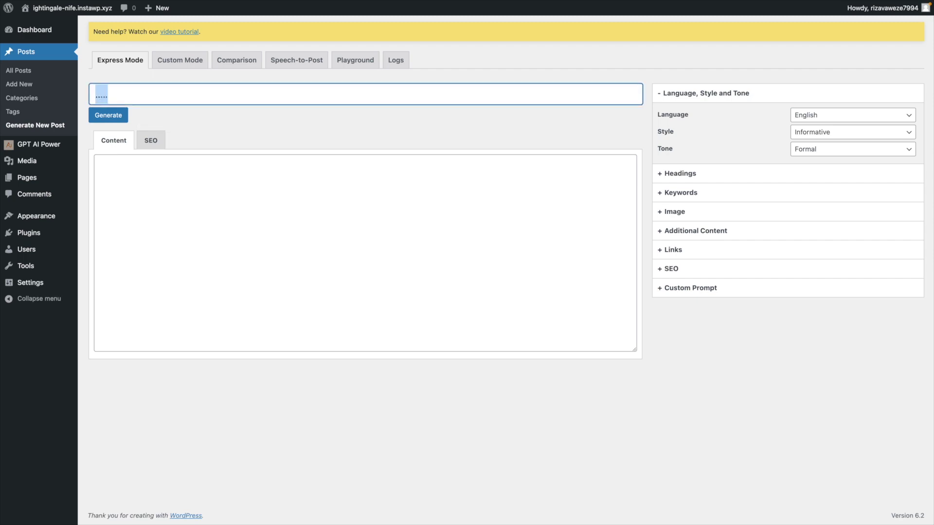
{"action": "key", "text": "BackSpace"}
{"action": "key", "text": "BackSpace"}
{"action": "key", "text": "BackSpace"}
{"action": "key", "text": "BackSpace"}
{"action": "key", "text": "BackSpace"}
{"action": "type", "text": "Was i"}
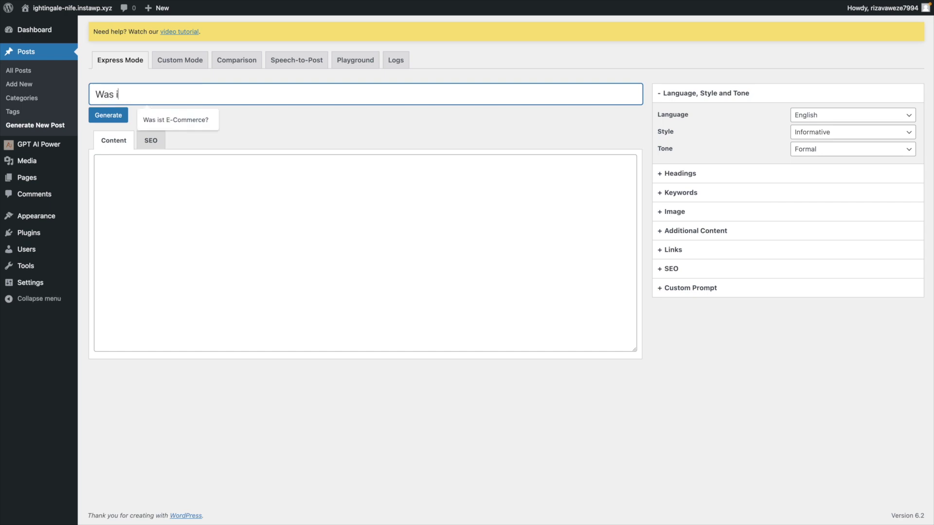
{"action": "type", "text": "st E-Commerce?"}
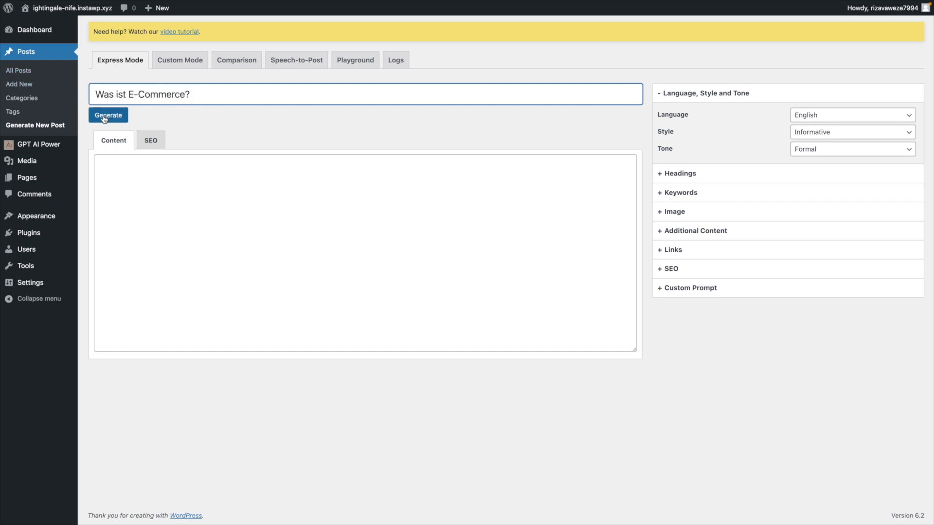
Set the generated post's language to German, with Informative style and Formal tone, and enable its SEO meta description
{"action": "left_click", "coordinate": [813, 117]}
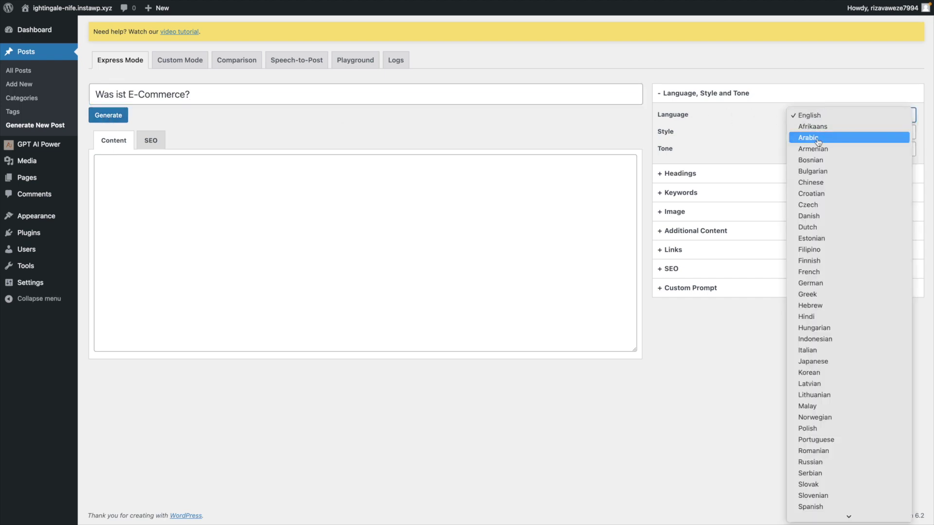
{"action": "left_click", "coordinate": [816, 283]}
{"action": "left_click", "coordinate": [813, 133]}
{"action": "scroll", "coordinate": [827, 221], "scroll_direction": "down", "scroll_amount": 5}
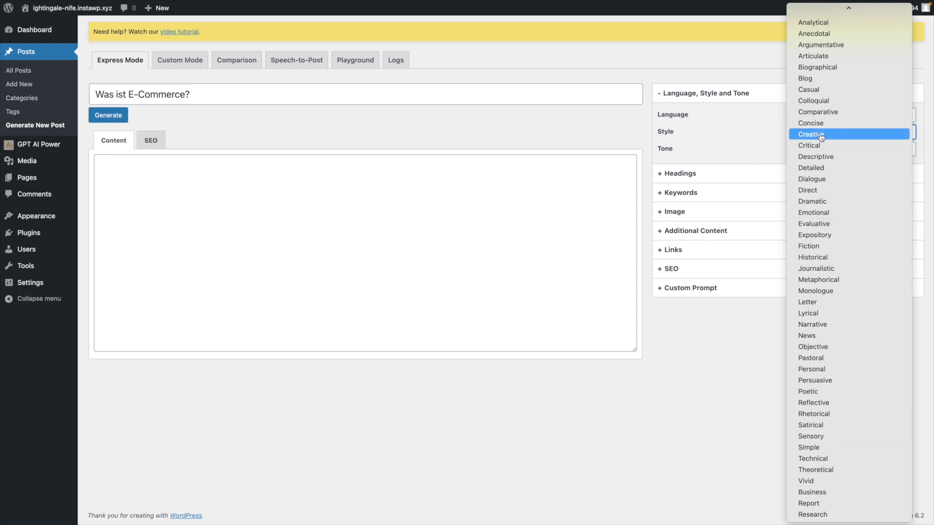
{"action": "left_click", "coordinate": [811, 145]}
{"action": "left_click", "coordinate": [811, 149]}
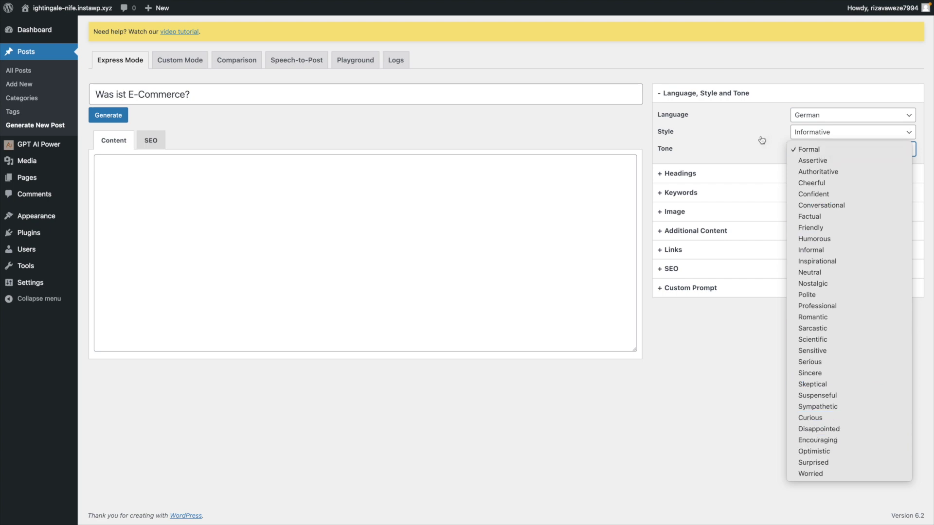
{"action": "left_click", "coordinate": [747, 141]}
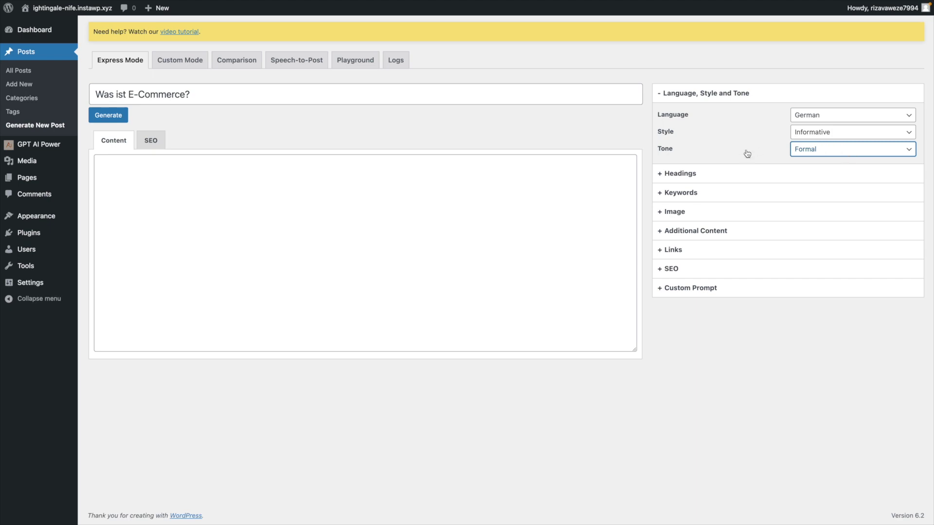
{"action": "left_click", "coordinate": [715, 274]}
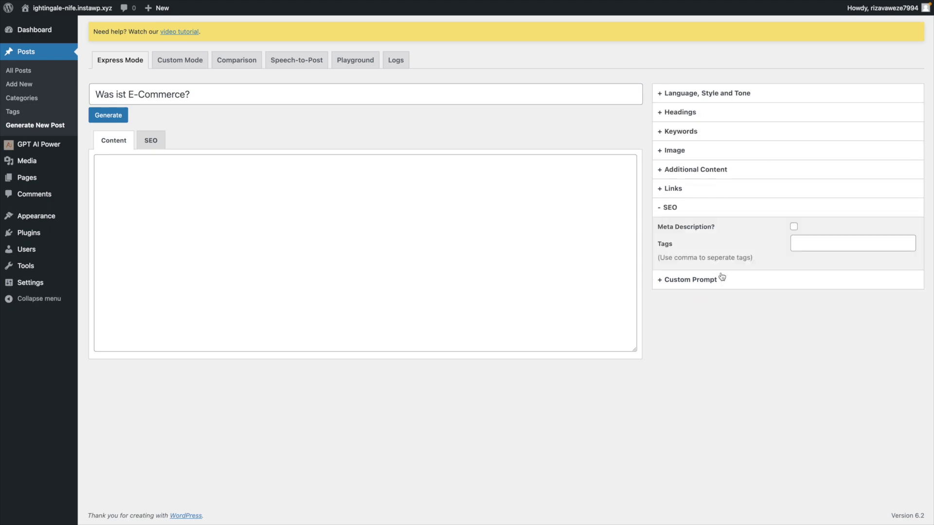
{"action": "left_click", "coordinate": [793, 227]}
Use DALL-E for both the post image and the featured image, and set the image style to Modern
{"action": "left_click", "coordinate": [710, 151]}
{"action": "left_click", "coordinate": [820, 175]}
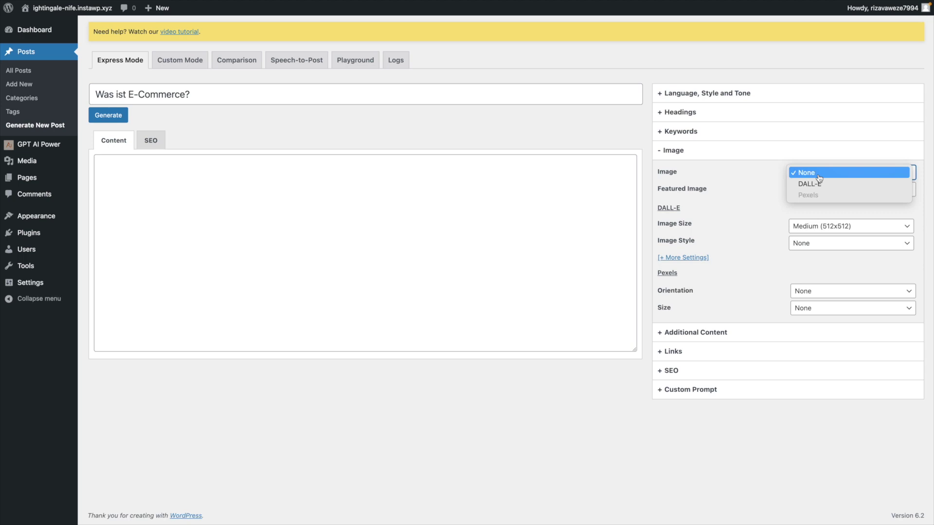
{"action": "left_click", "coordinate": [818, 184]}
{"action": "left_click", "coordinate": [818, 190]}
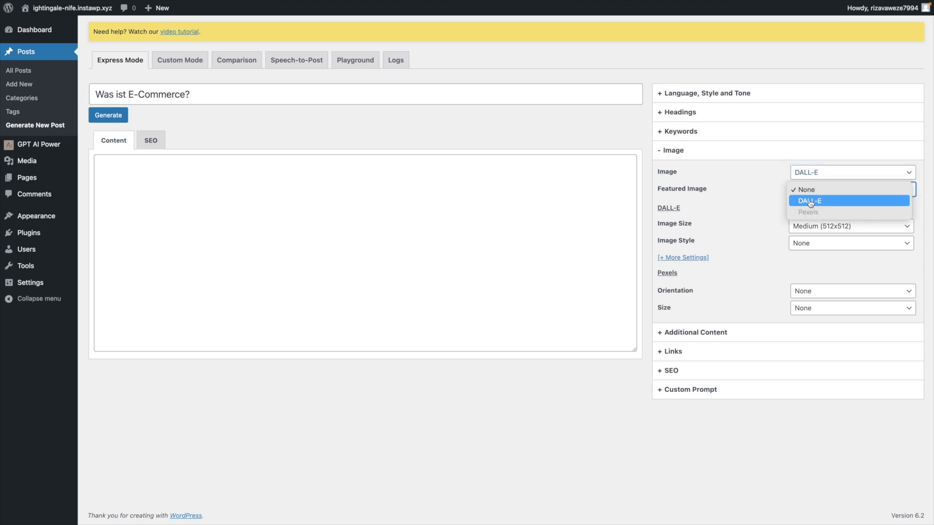
{"action": "left_click", "coordinate": [807, 201]}
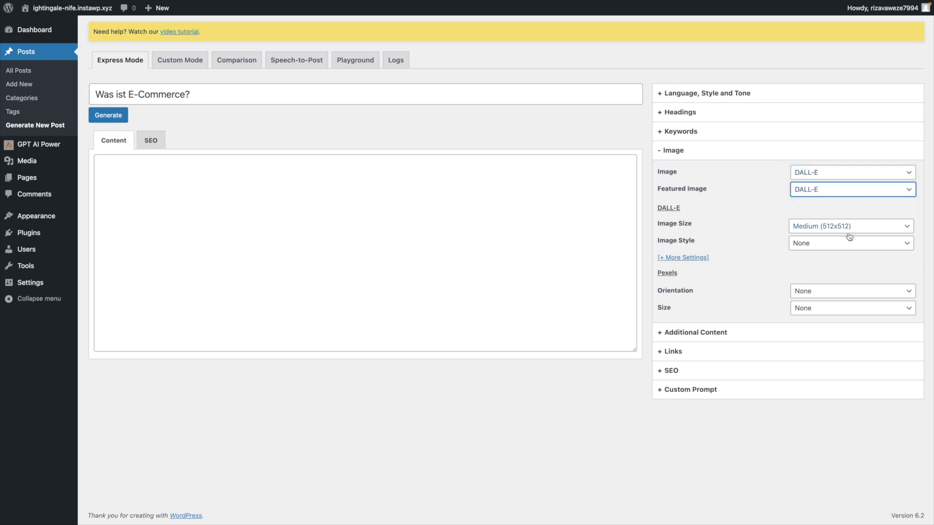
{"action": "left_click", "coordinate": [835, 251]}
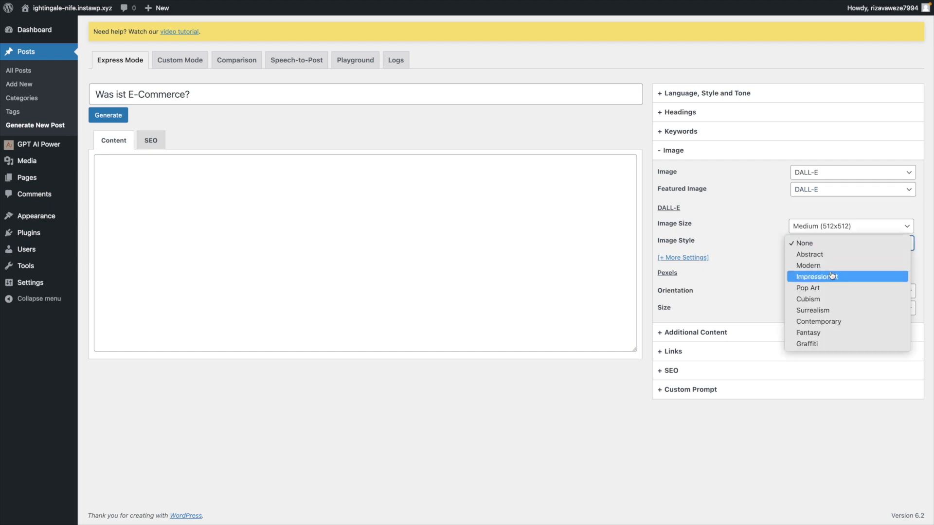
{"action": "left_click", "coordinate": [827, 266]}
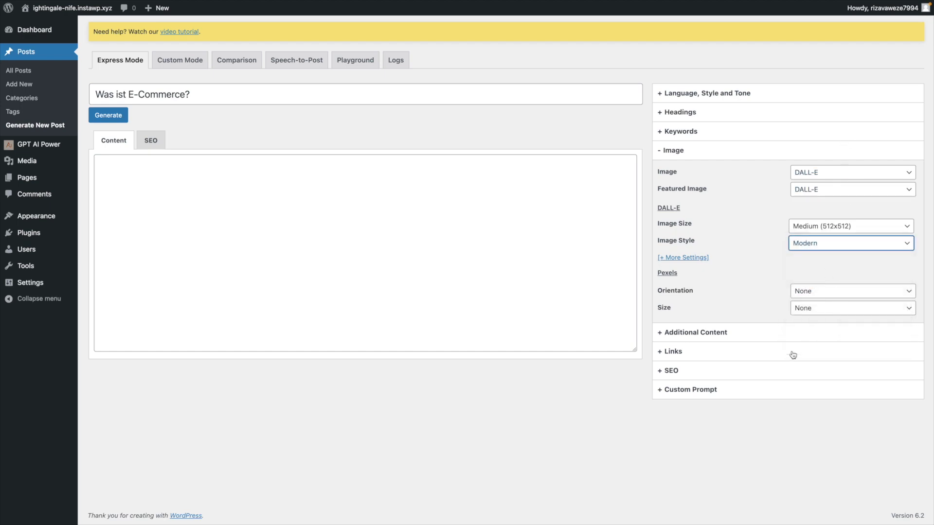
Check the additional content and link options, and generate the content of the "Was ist E-Commerce?" post
{"action": "left_click", "coordinate": [790, 337]}
{"action": "left_click", "coordinate": [790, 334]}
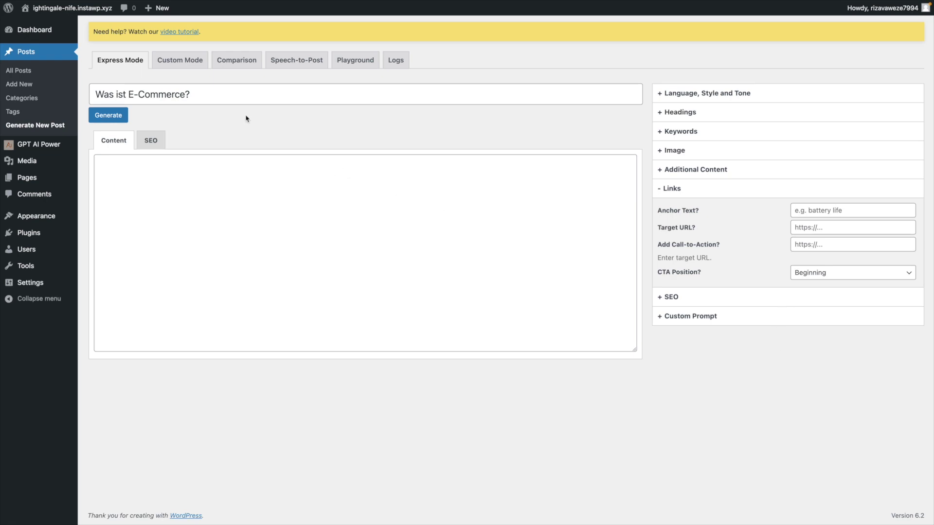
{"action": "left_click", "coordinate": [112, 115]}
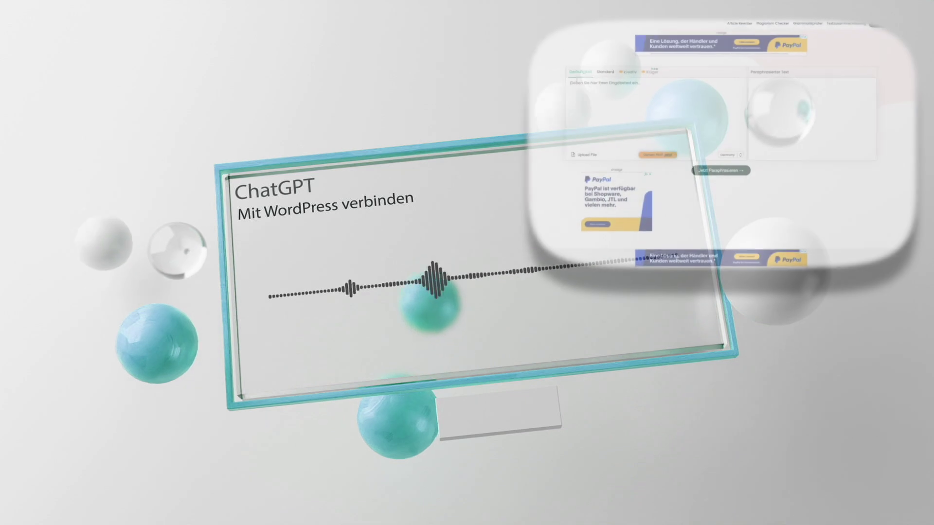
{"action": "left_click", "coordinate": [705, 171]}
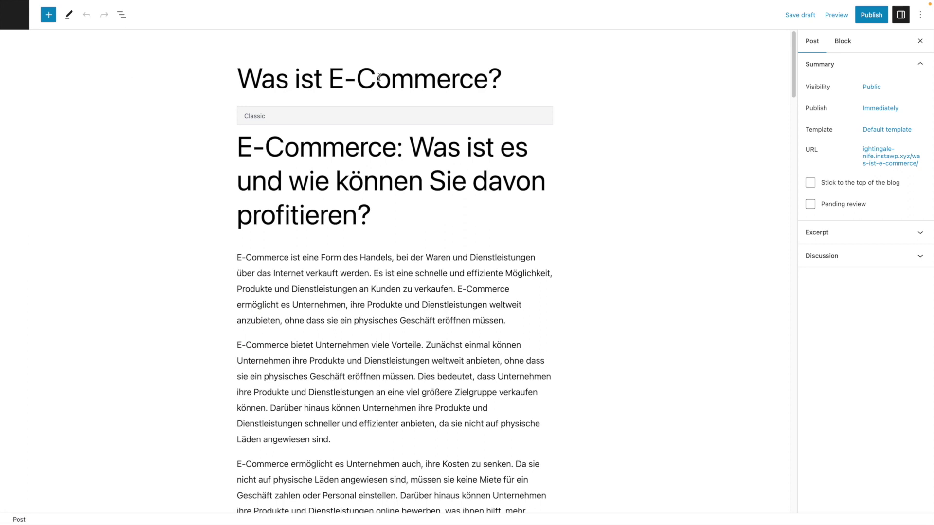
Preview the "Was ist E-Commerce?" post in a new tab and look through its featured image, headings, text and inline images
{"action": "left_click", "coordinate": [837, 15]}
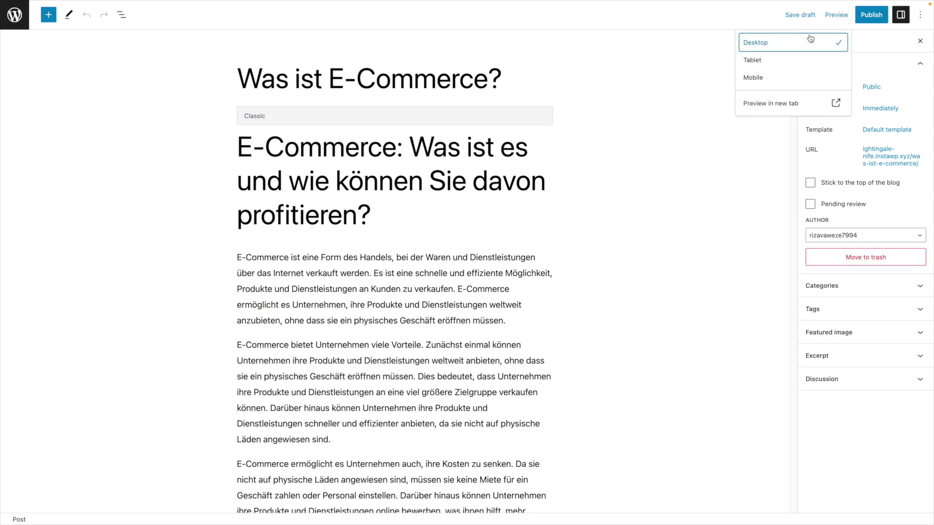
{"action": "left_click", "coordinate": [773, 98]}
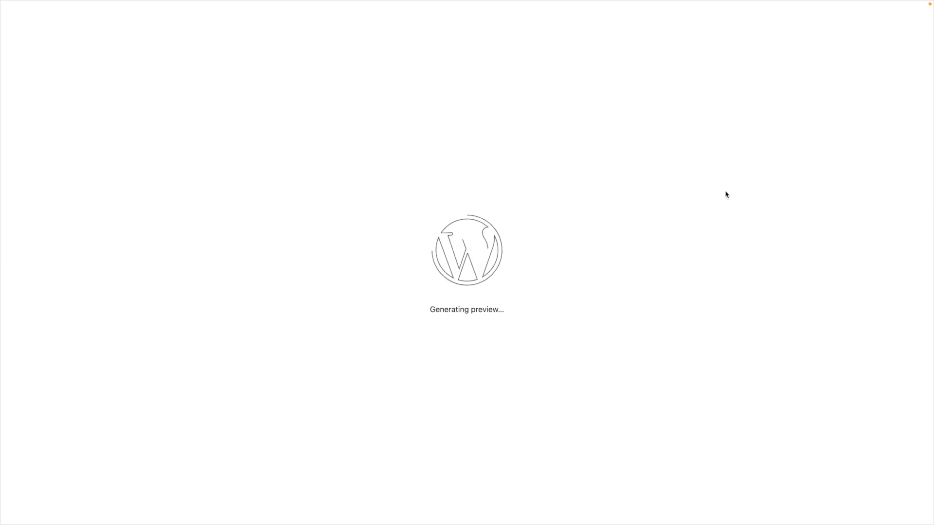
{"action": "scroll", "coordinate": [755, 199], "scroll_direction": "down", "scroll_amount": 2}
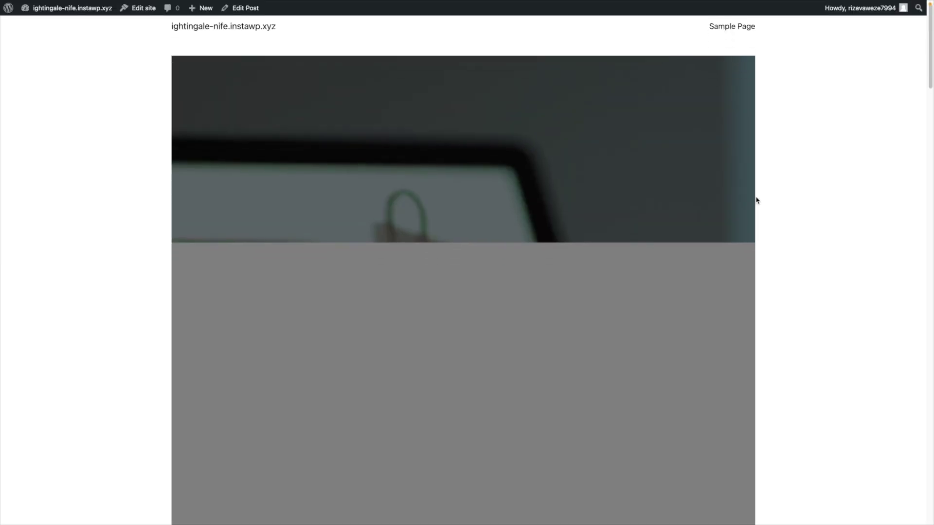
{"action": "scroll", "coordinate": [757, 200], "scroll_direction": "down", "scroll_amount": 7}
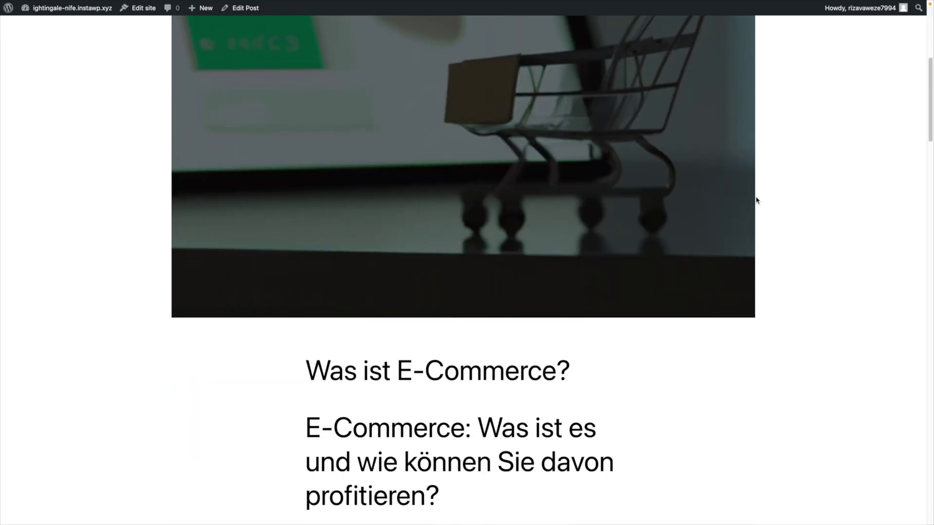
{"action": "scroll", "coordinate": [630, 153], "scroll_direction": "down", "scroll_amount": 9}
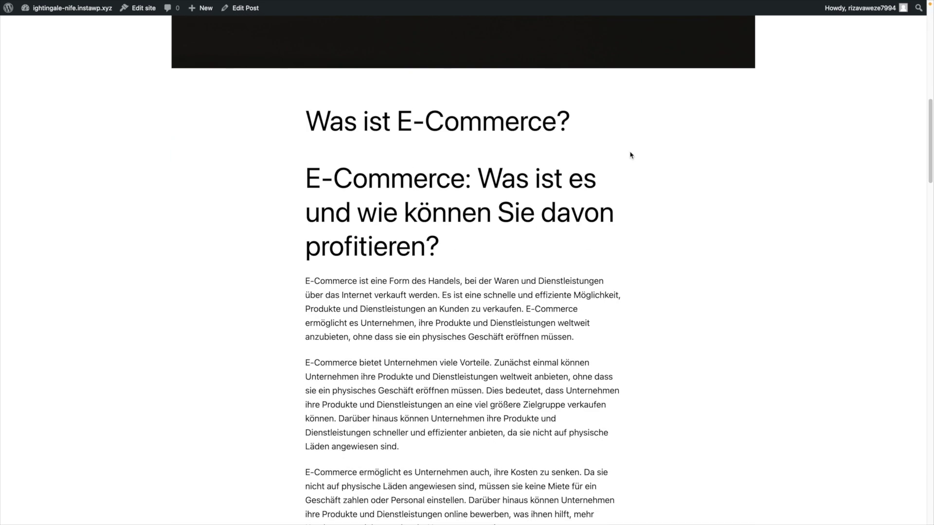
{"action": "scroll", "coordinate": [706, 222], "scroll_direction": "down", "scroll_amount": 10}
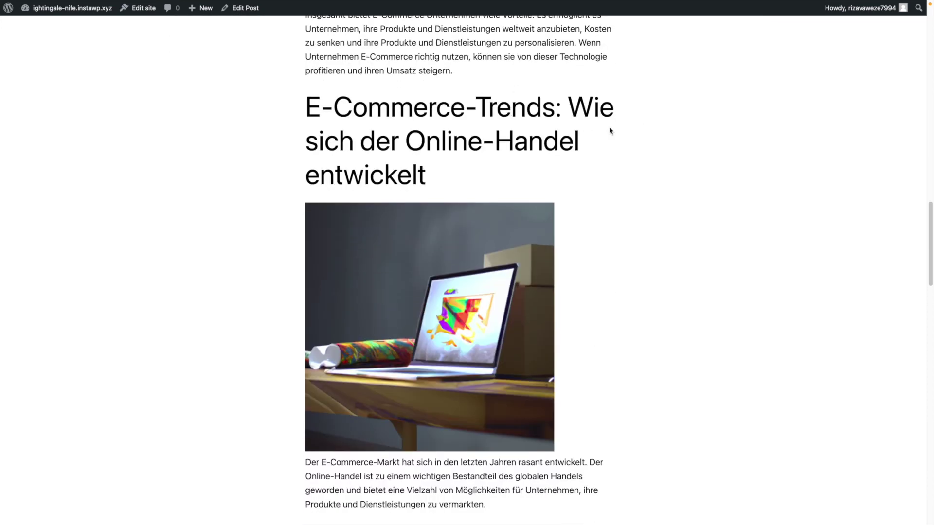
{"action": "scroll", "coordinate": [632, 134], "scroll_direction": "down", "scroll_amount": 15}
{"action": "scroll", "coordinate": [632, 134], "scroll_direction": "down", "scroll_amount": 6}
{"action": "scroll", "coordinate": [632, 134], "scroll_direction": "up", "scroll_amount": 7}
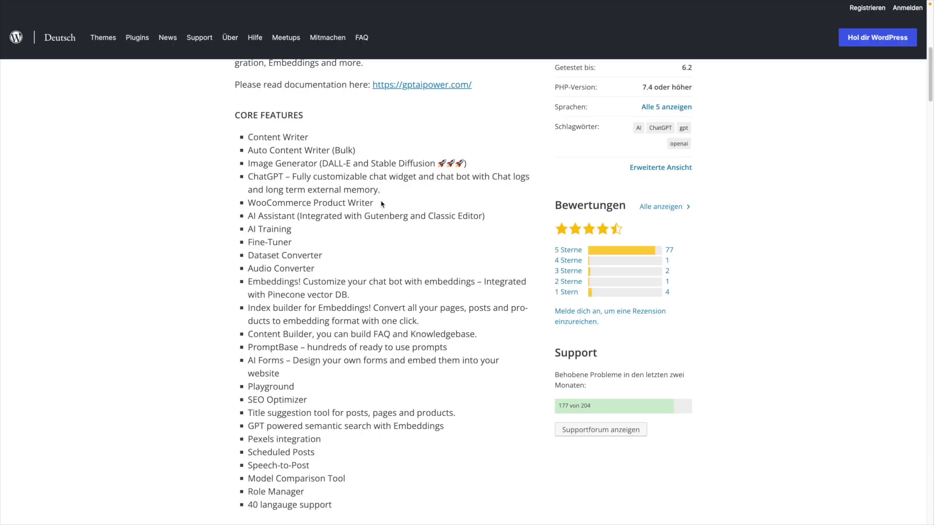
Review the plugin's core features on its WordPress.org page, highlighting WooCommerce Product Writer, SEO Optimizer and Speech-to-Post
{"action": "left_click_drag", "start_coordinate": [383, 205], "coordinate": [263, 203]}
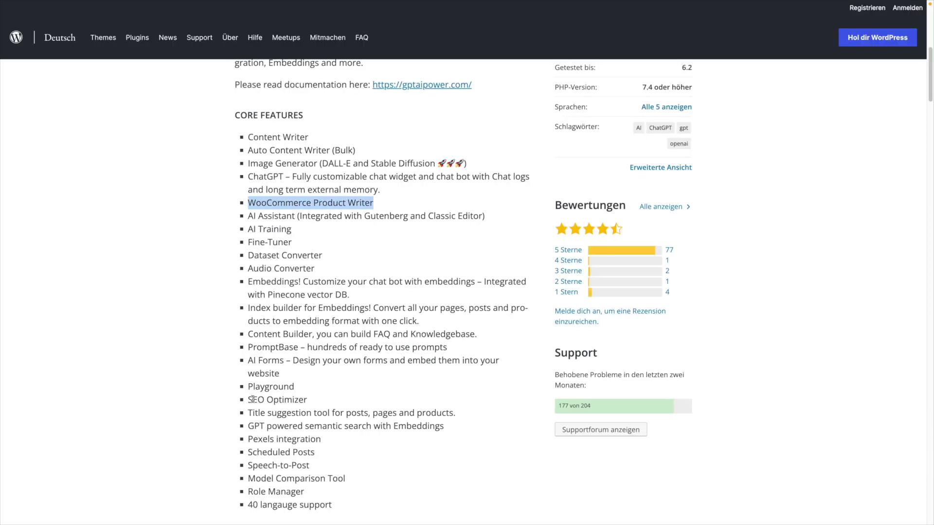
{"action": "left_click_drag", "start_coordinate": [250, 399], "coordinate": [309, 402]}
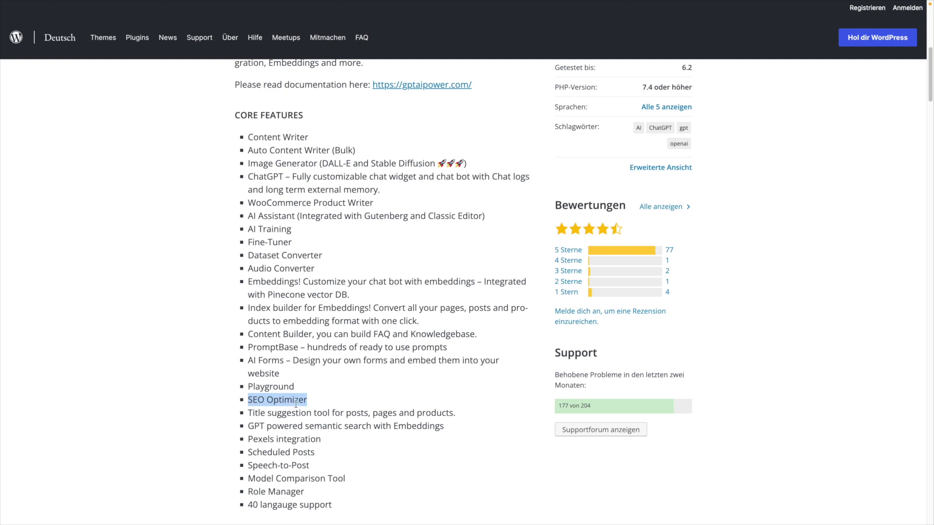
{"action": "left_click_drag", "start_coordinate": [323, 467], "coordinate": [269, 467]}
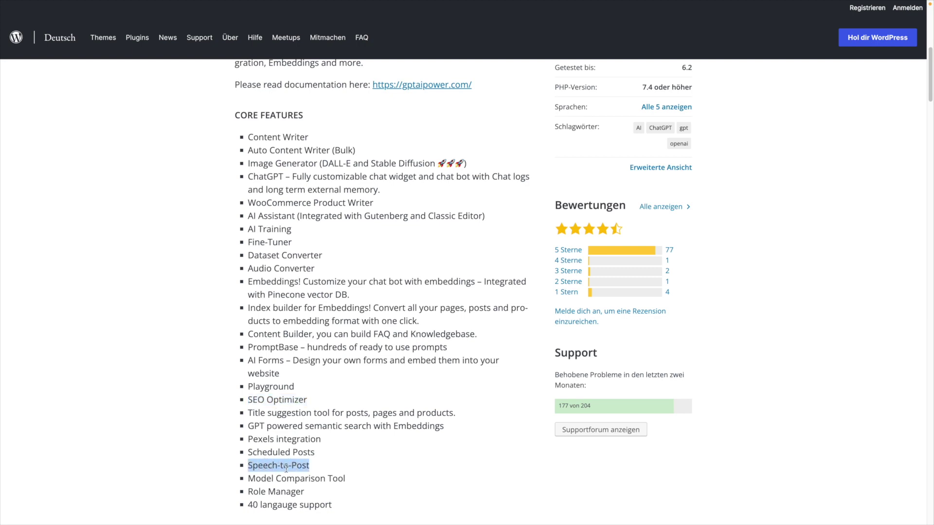
{"action": "scroll", "coordinate": [361, 469], "scroll_direction": "down", "scroll_amount": 1}
{"action": "scroll", "coordinate": [362, 467], "scroll_direction": "up", "scroll_amount": 2}
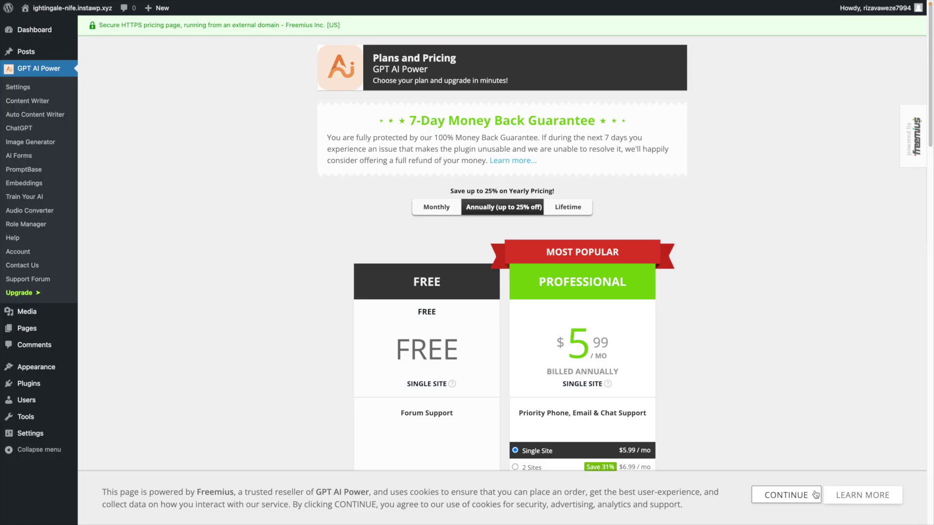
Accept the cookie notice on the GPT AI Power pricing page and compare the monthly and annual plan prices
{"action": "left_click", "coordinate": [785, 495]}
{"action": "scroll", "coordinate": [804, 471], "scroll_direction": "down", "scroll_amount": 1}
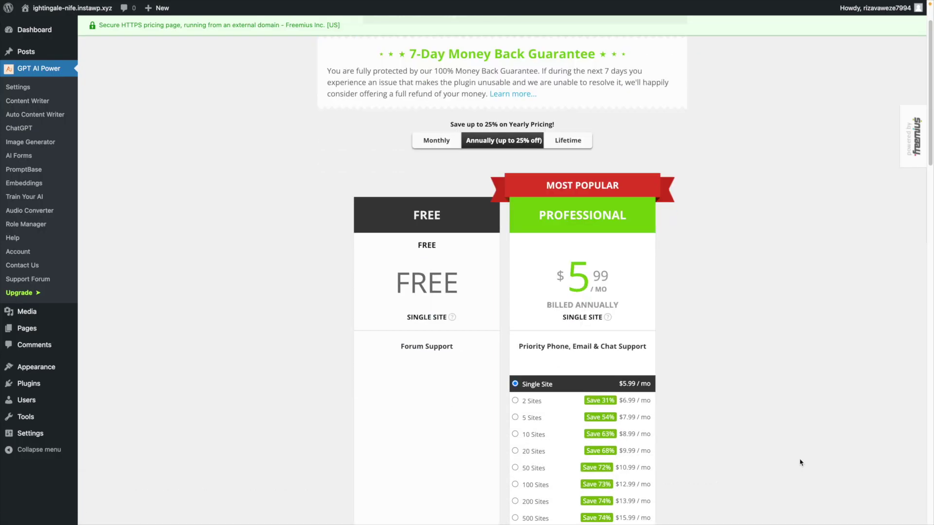
{"action": "left_click", "coordinate": [450, 143]}
{"action": "left_click", "coordinate": [492, 141]}
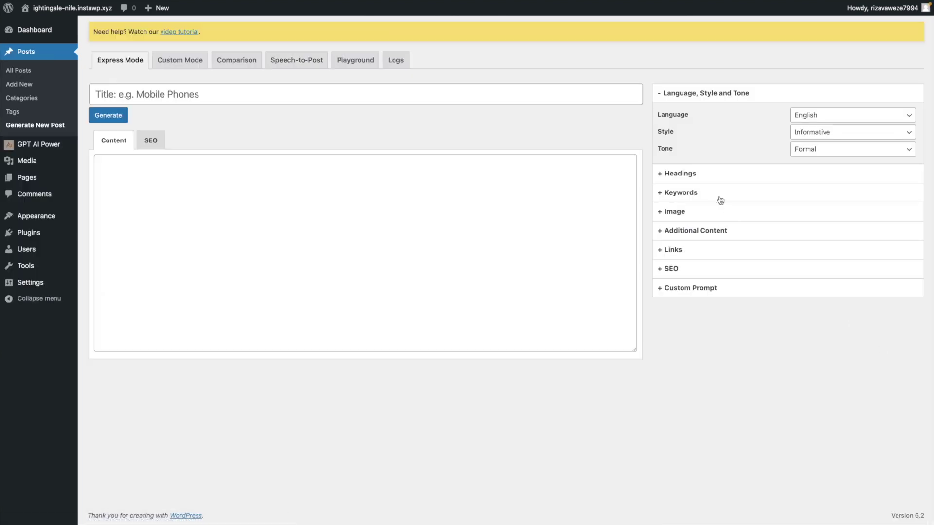
Check the Keywords options for generating a new post, and look up the Professional plan's monthly price after accepting the cookie notice
{"action": "left_click", "coordinate": [719, 198]}
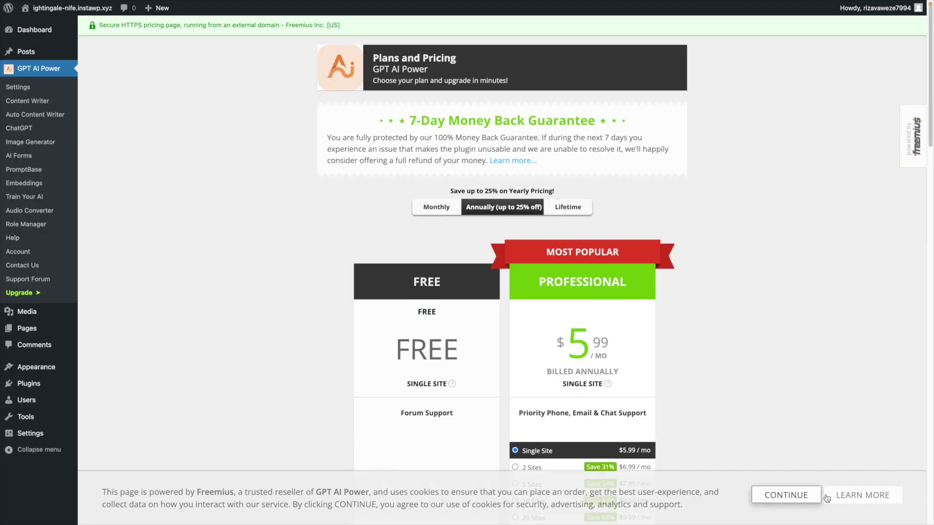
{"action": "left_click", "coordinate": [786, 494]}
{"action": "scroll", "coordinate": [804, 470], "scroll_direction": "down", "scroll_amount": 2}
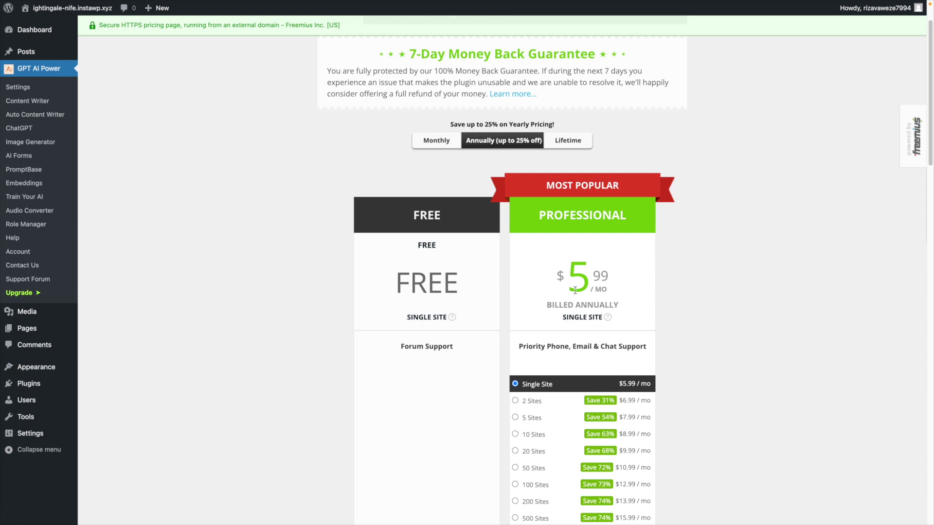
{"action": "left_click", "coordinate": [460, 144]}
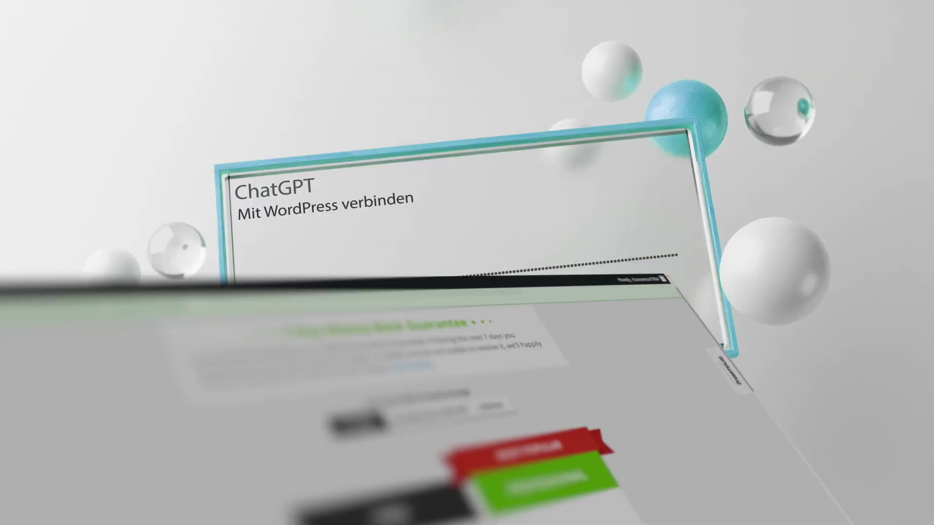